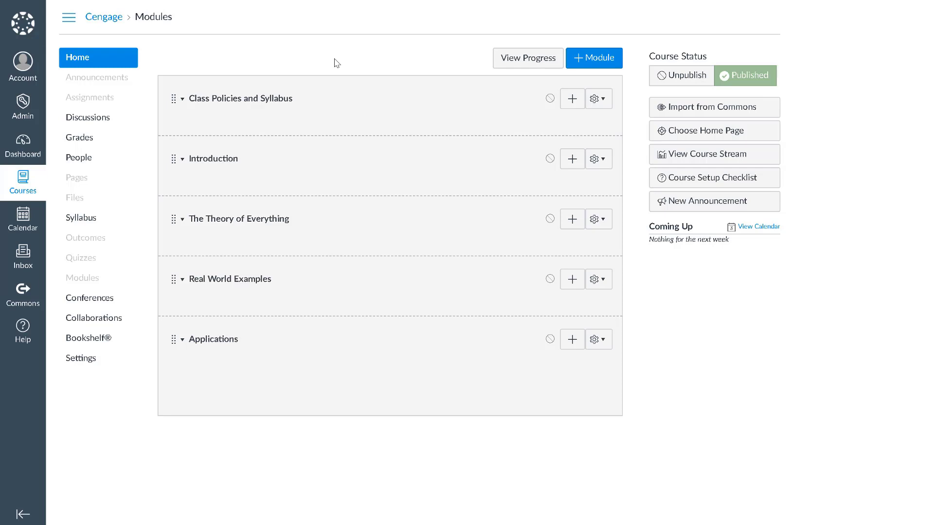
# Move Cengage from the hidden items into the visible course navigation and save it
pyautogui.click(114, 359)
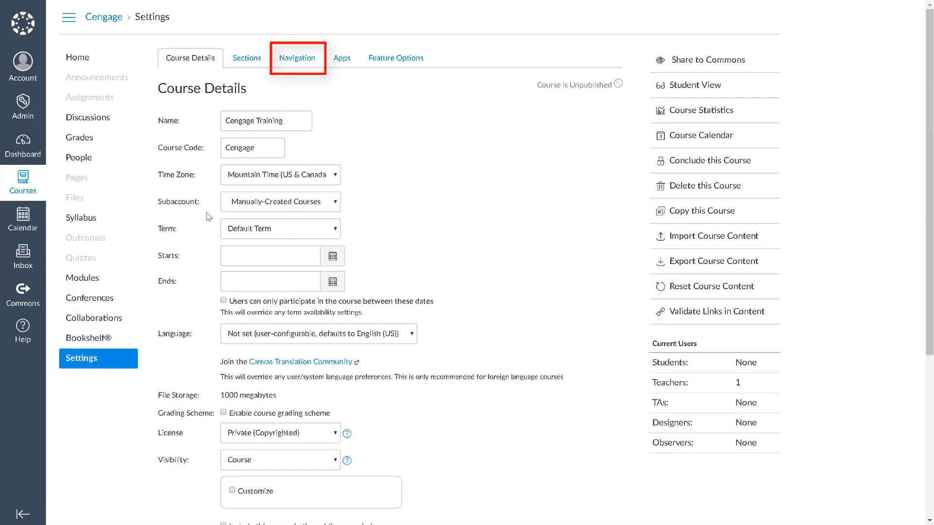
pyautogui.click(297, 59)
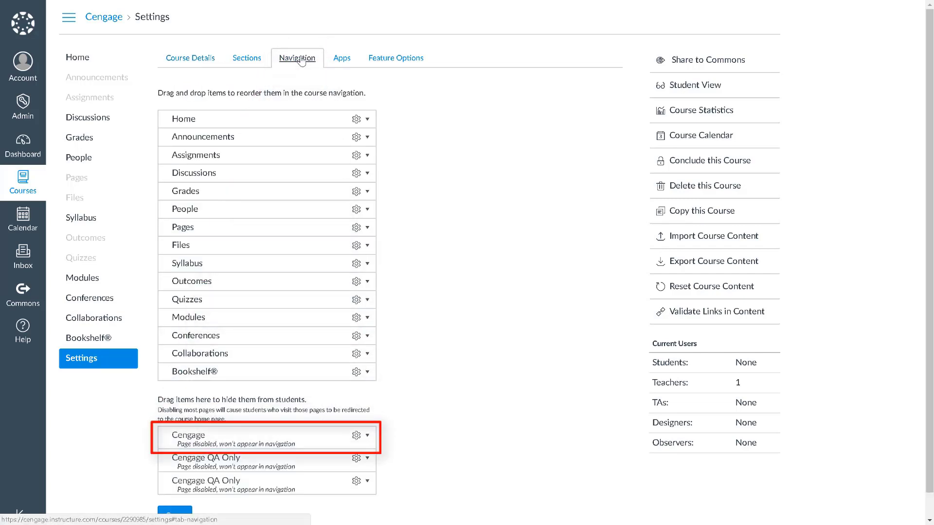
pyautogui.moveTo(189, 436); pyautogui.dragTo(188, 175)
pyautogui.scroll(-1, 189, 175)
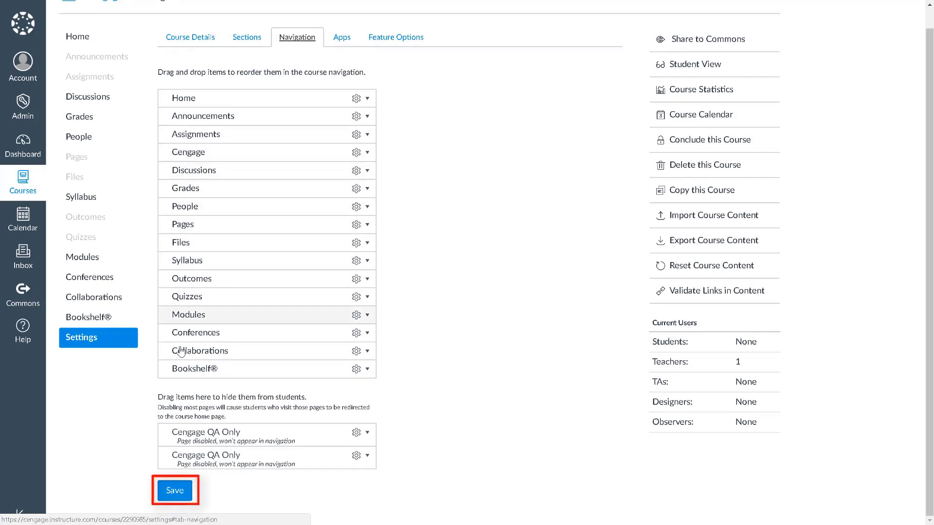
pyautogui.click(170, 491)
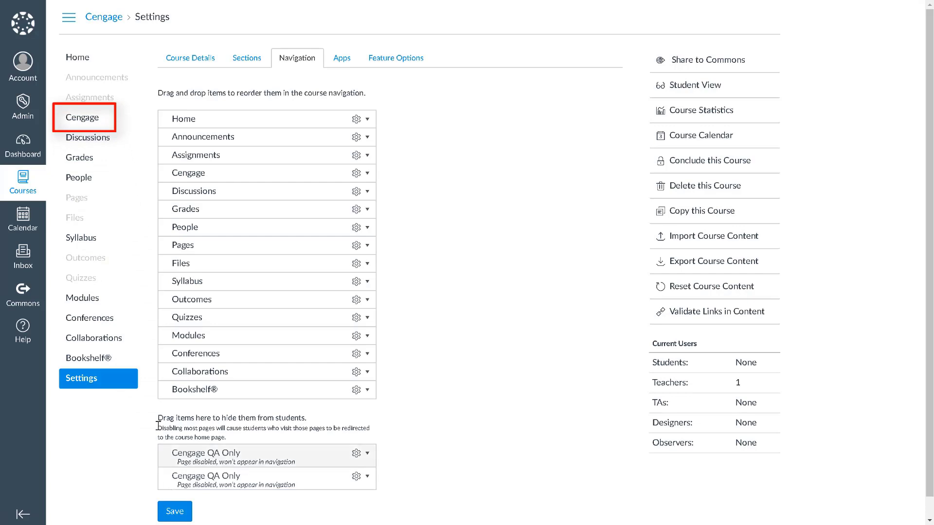
# Open the Cengage course link and authorize the Cengage Learning app
pyautogui.click(103, 127)
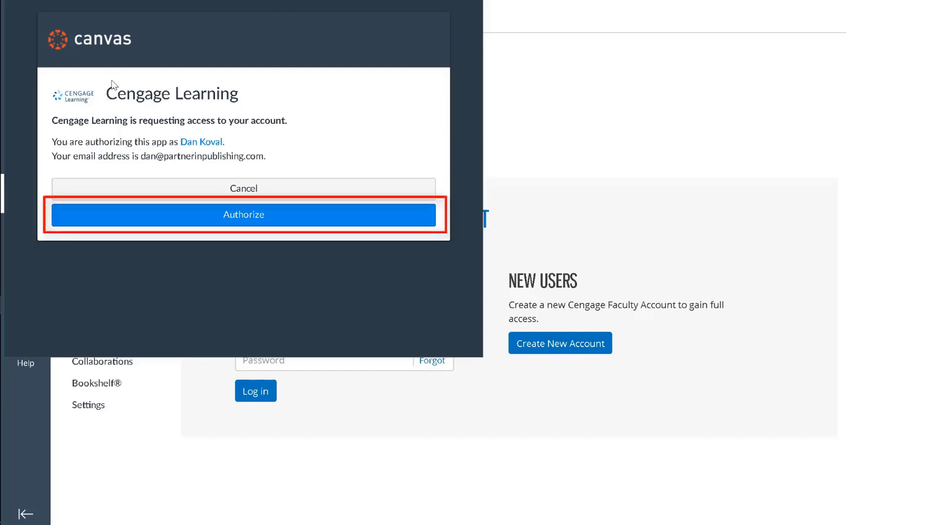
pyautogui.click(121, 215)
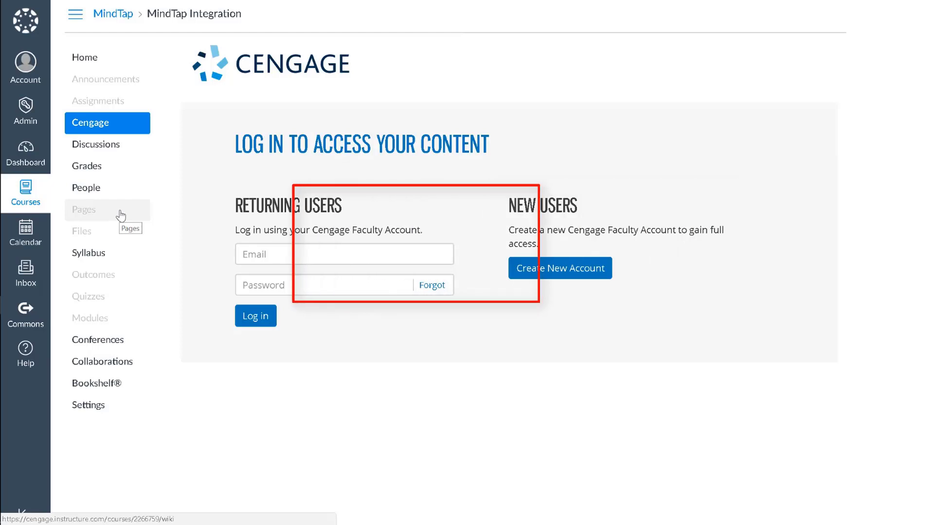
# Sign in with the Cengage faculty account's e-mail and password
pyautogui.click(249, 251)
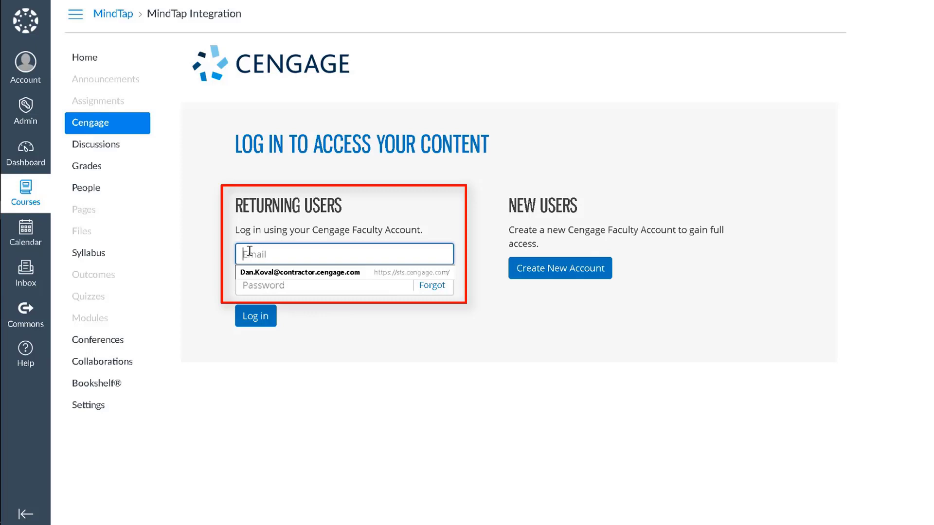
pyautogui.press('Tab')
pyautogui.write('********')
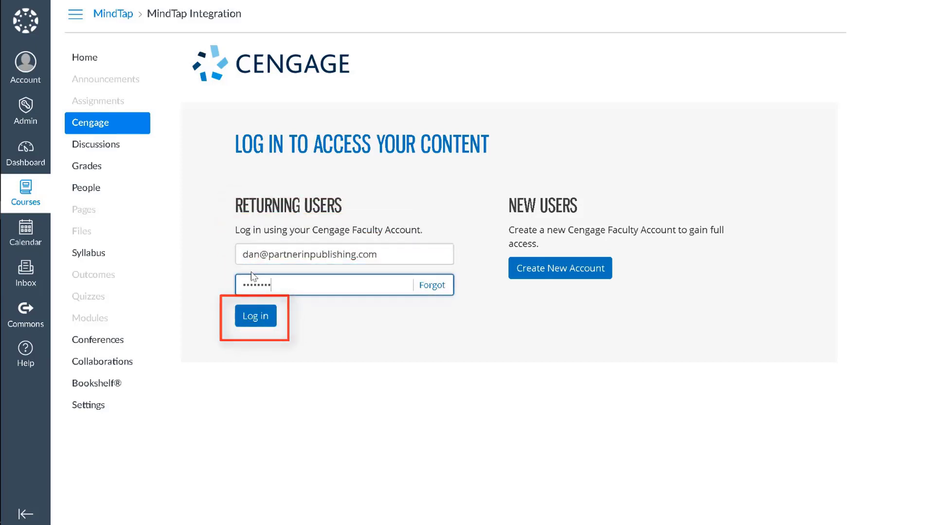
pyautogui.click(254, 316)
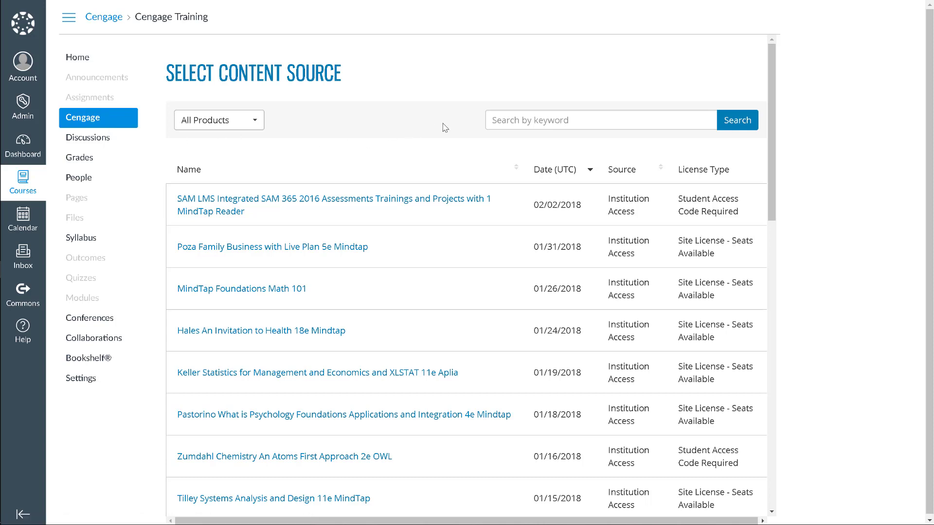
# Search products for 'SAM' and pick the LMS Integrated SAM 365 2016 result
pyautogui.click(497, 123)
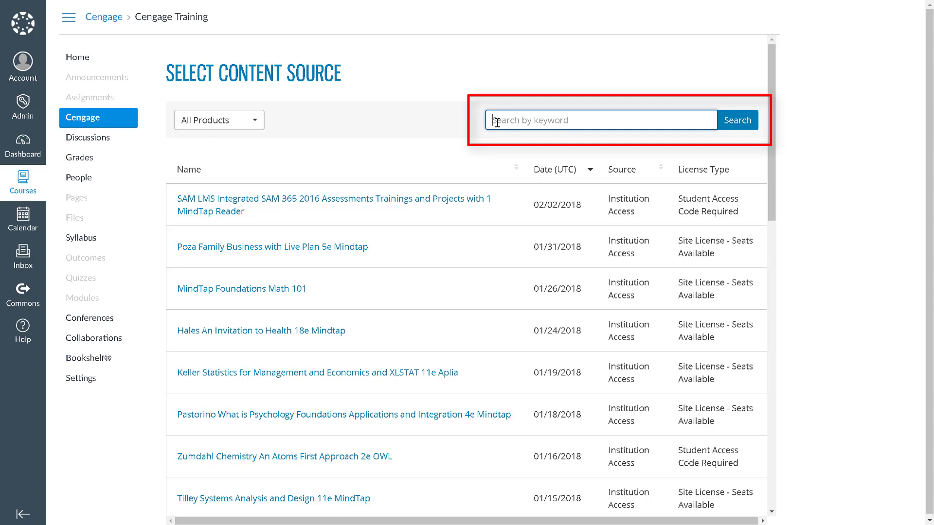
pyautogui.write('SAM')
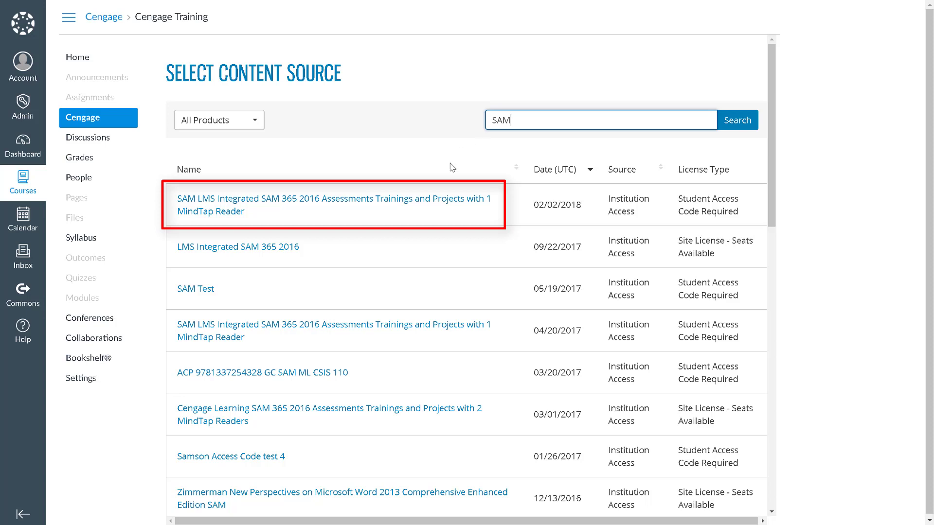
pyautogui.click(423, 199)
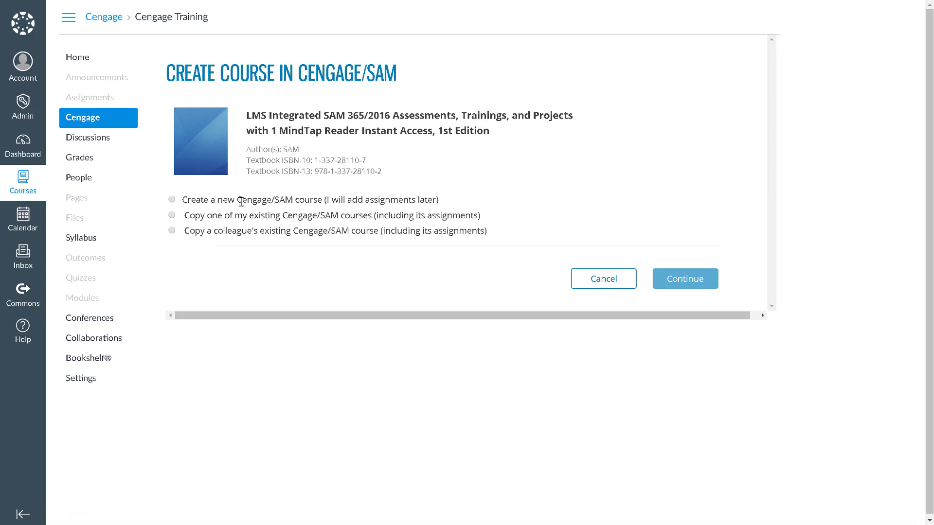
# Try the copy options and verify a pasted colleague course key, then choose Create a new Cengage/SAM course
pyautogui.click(172, 200)
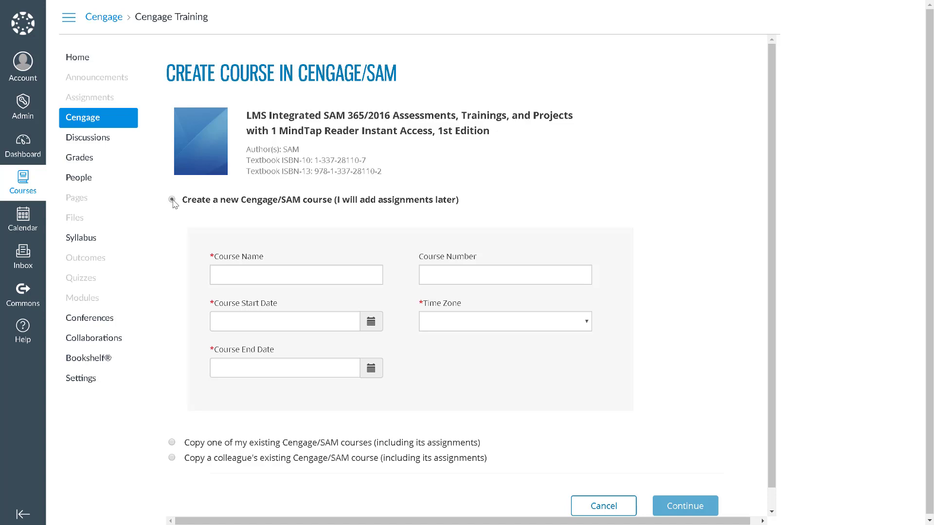
pyautogui.click(172, 443)
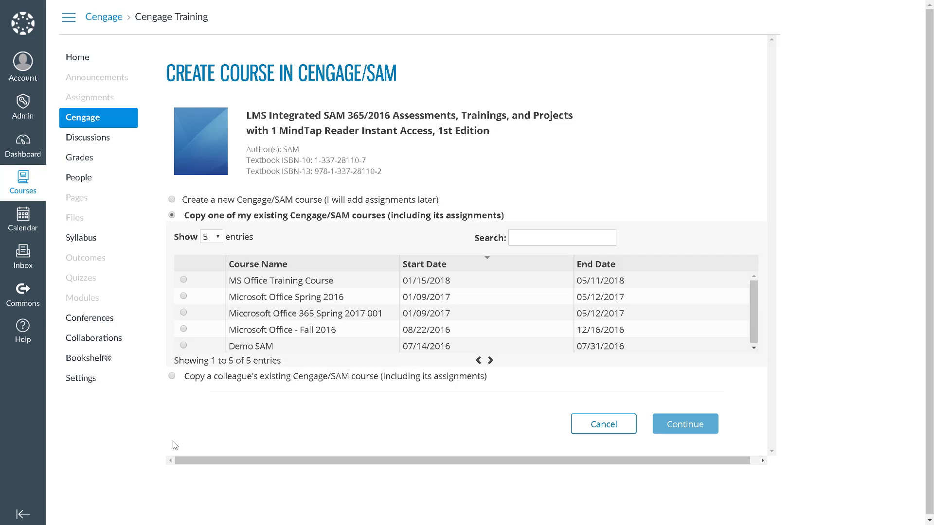
pyautogui.click(172, 377)
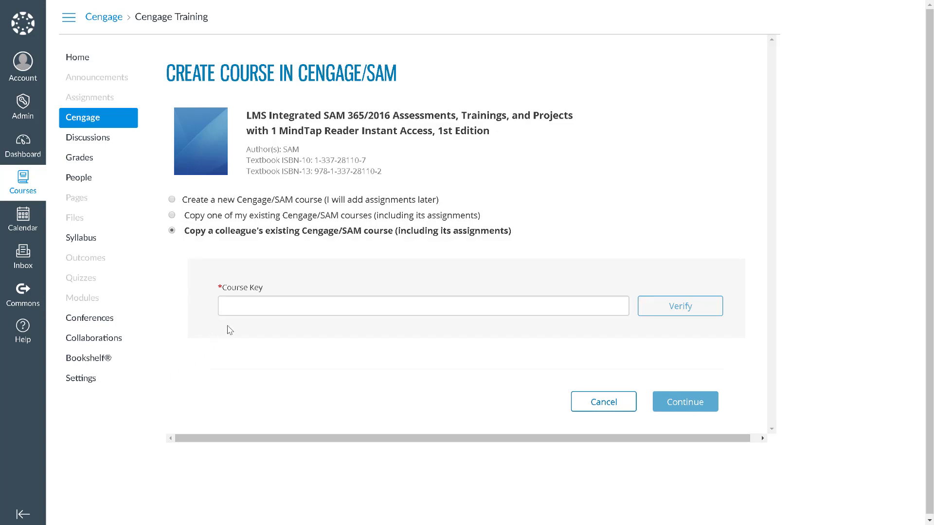
pyautogui.click(238, 307)
pyautogui.hotkey('ctrl', 'v')
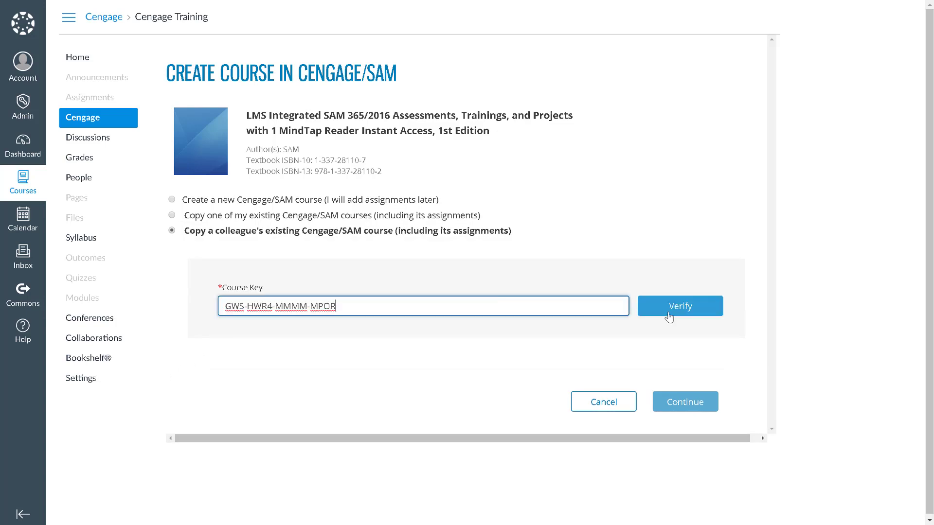
pyautogui.click(669, 317)
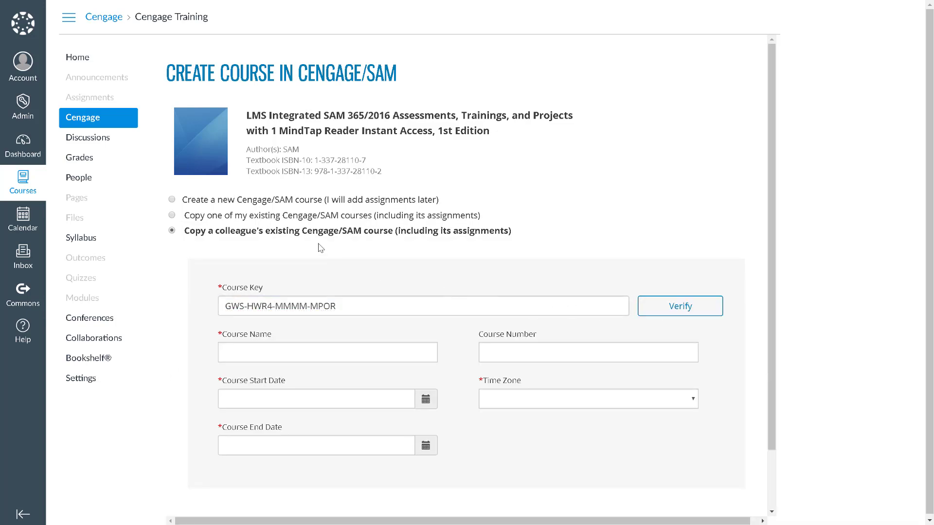
pyautogui.click(172, 200)
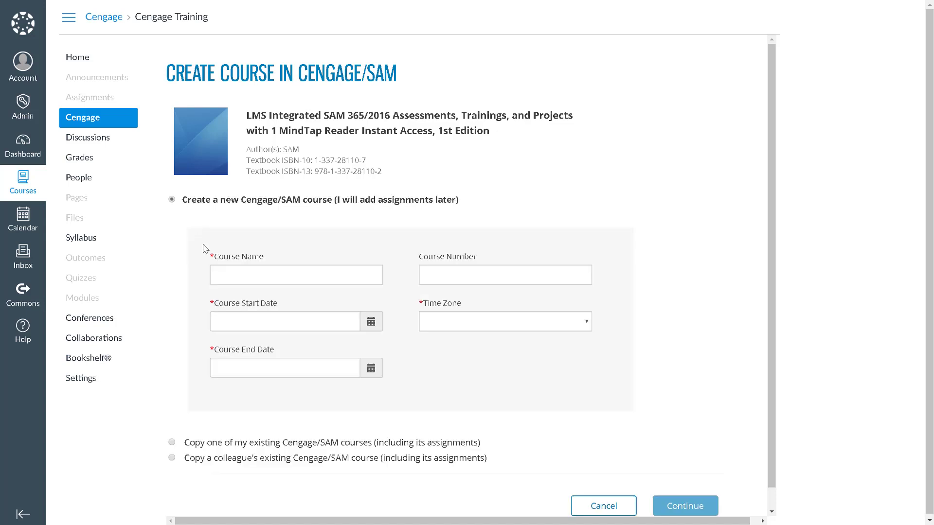
# Name the course 'Cengage Training Course' with a 01/15/2018 start date
pyautogui.click(219, 272)
pyautogui.write('C')
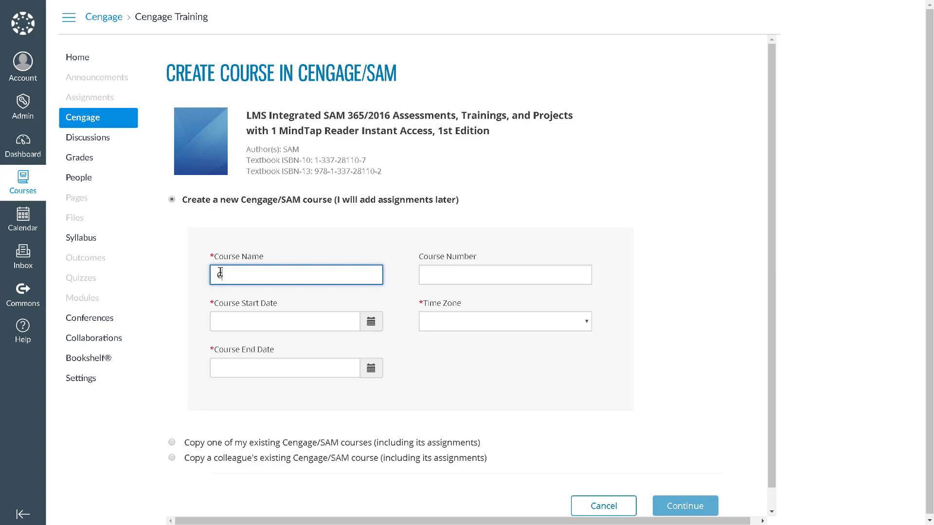
pyautogui.write('engage Training Course')
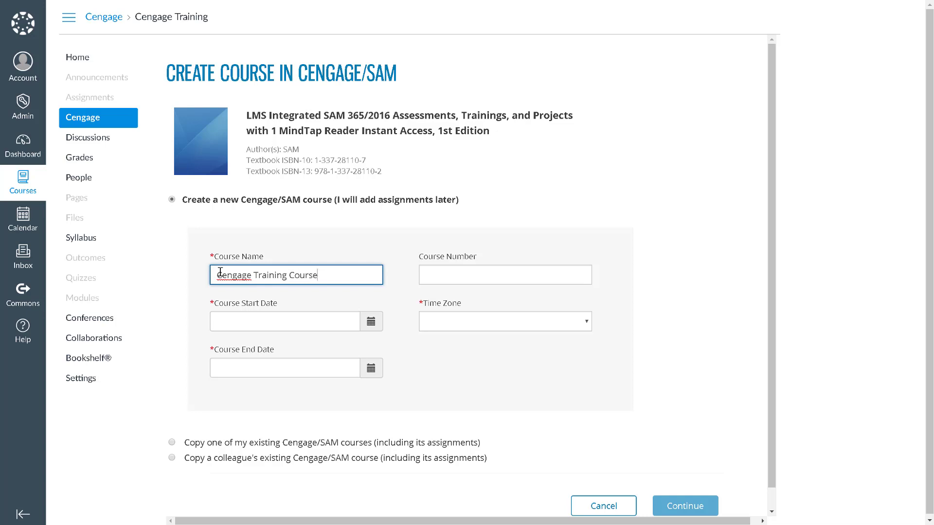
pyautogui.click(251, 317)
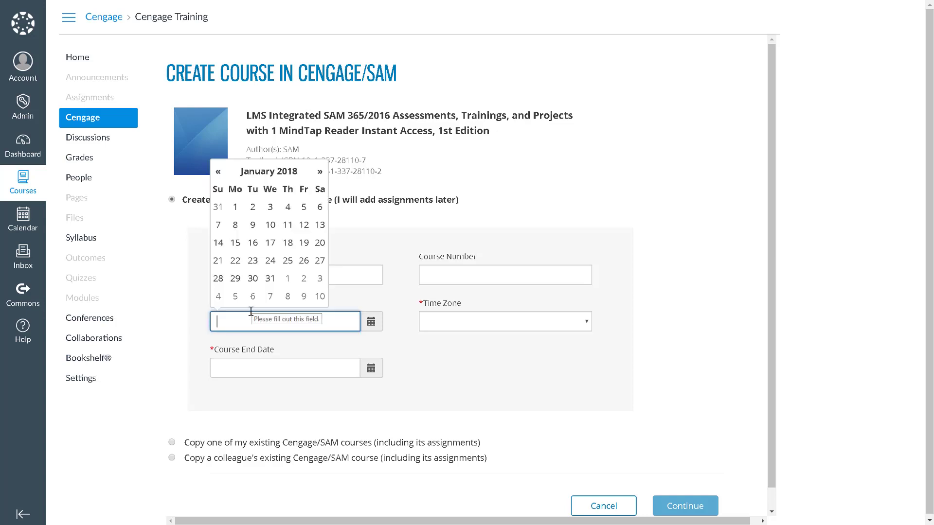
pyautogui.click(237, 245)
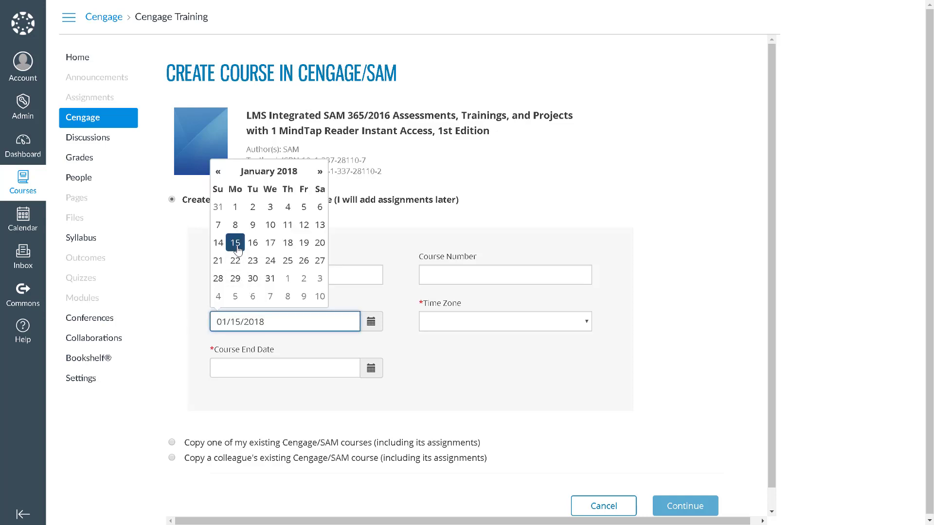
pyautogui.click(252, 352)
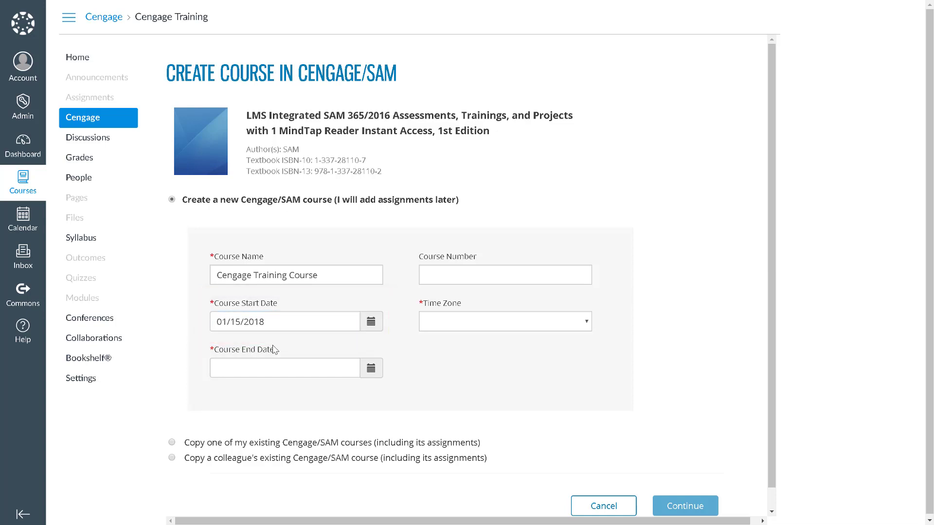
# Set end date 05/11/2018 and Eastern Time zone, then submit and confirm linking to Canvas
pyautogui.click(271, 362)
pyautogui.click(319, 217)
pyautogui.click(320, 217)
pyautogui.click(320, 217)
pyautogui.click(319, 217)
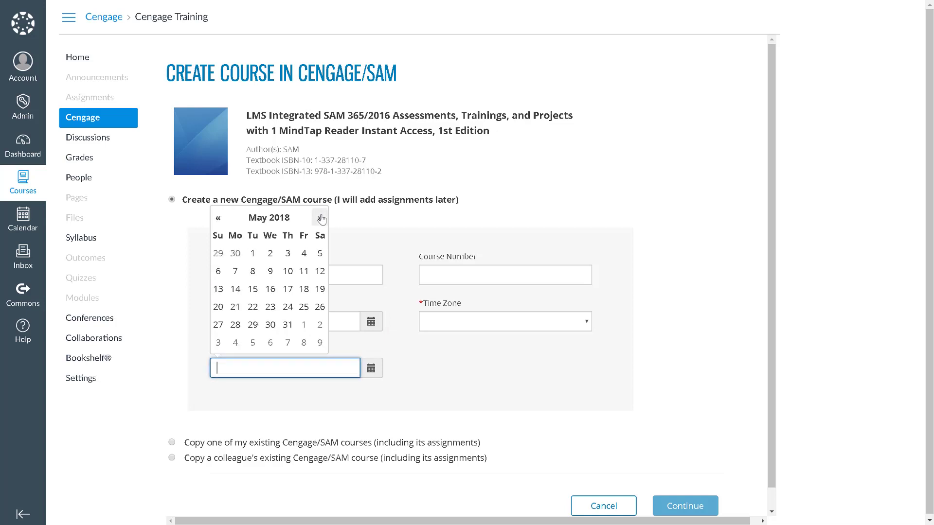
pyautogui.click(396, 334)
pyautogui.click(434, 331)
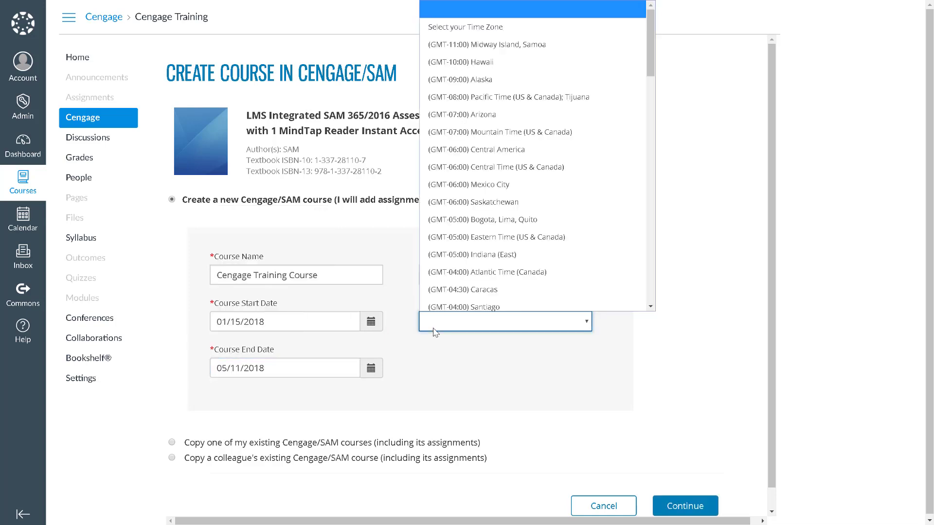
pyautogui.click(493, 238)
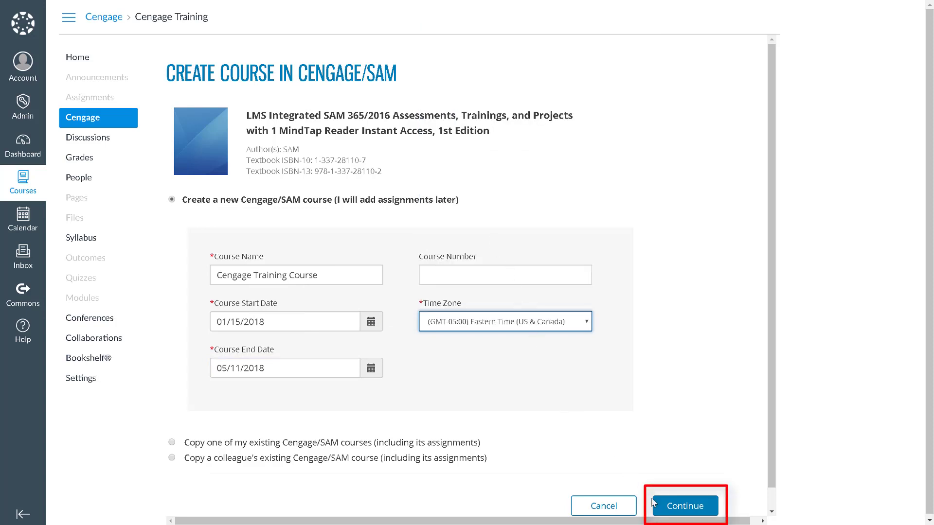
pyautogui.click(669, 506)
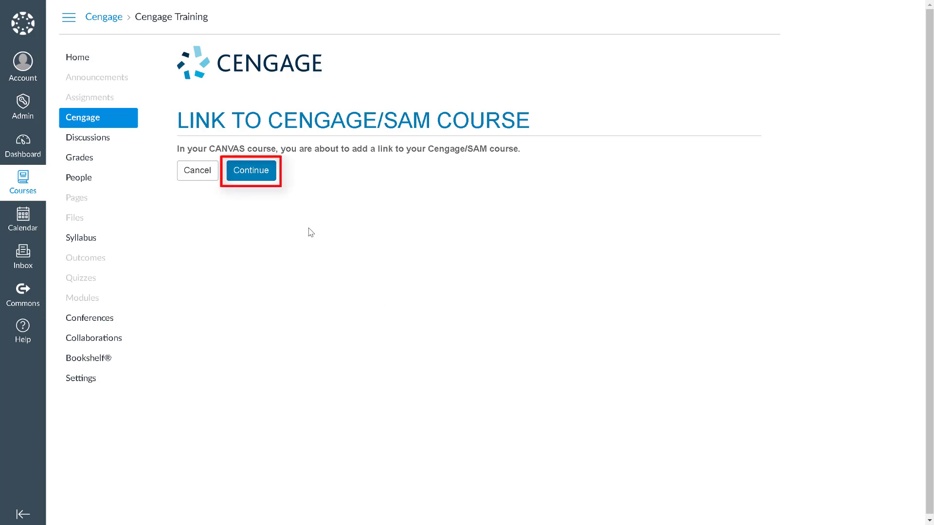
pyautogui.click(269, 181)
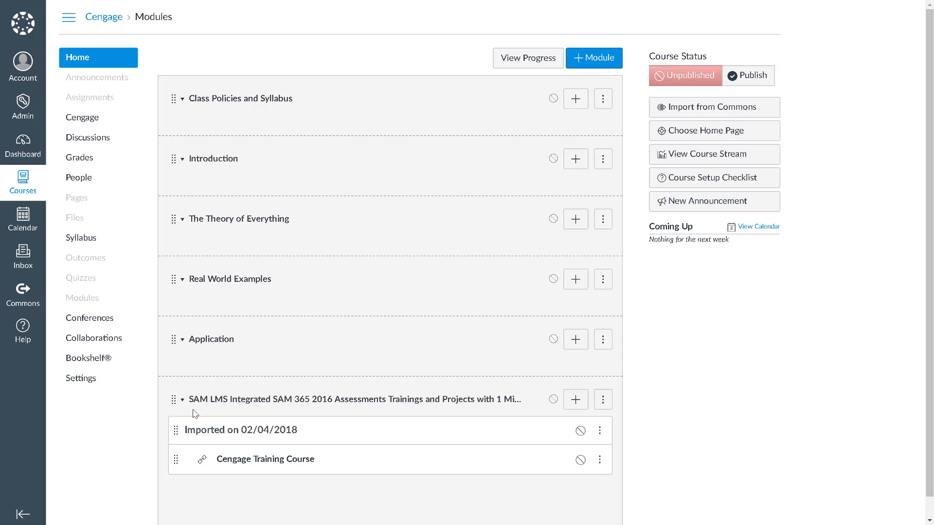
# Move the Cengage Training Course link under Class Policies and Syllabus, retitled 'Register and Access Cengage Resources'
pyautogui.moveTo(176, 459); pyautogui.dragTo(174, 113)
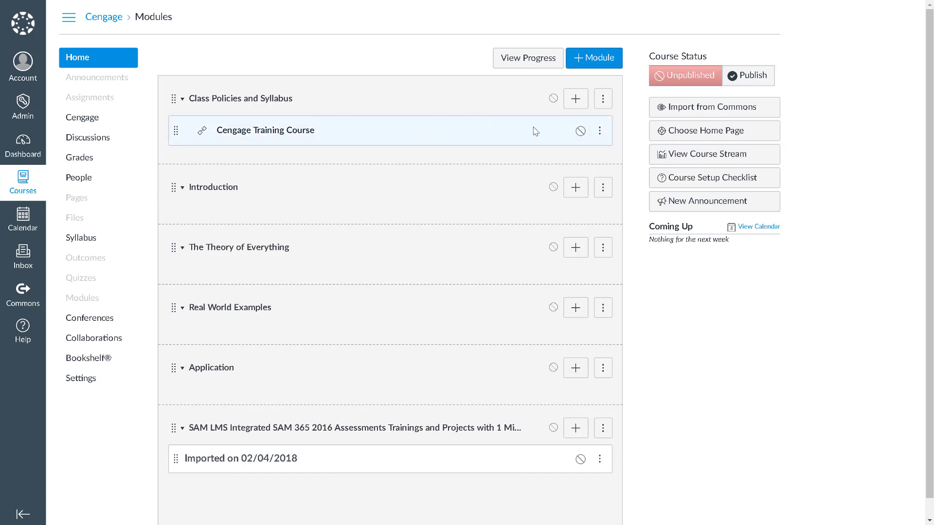
pyautogui.click(598, 131)
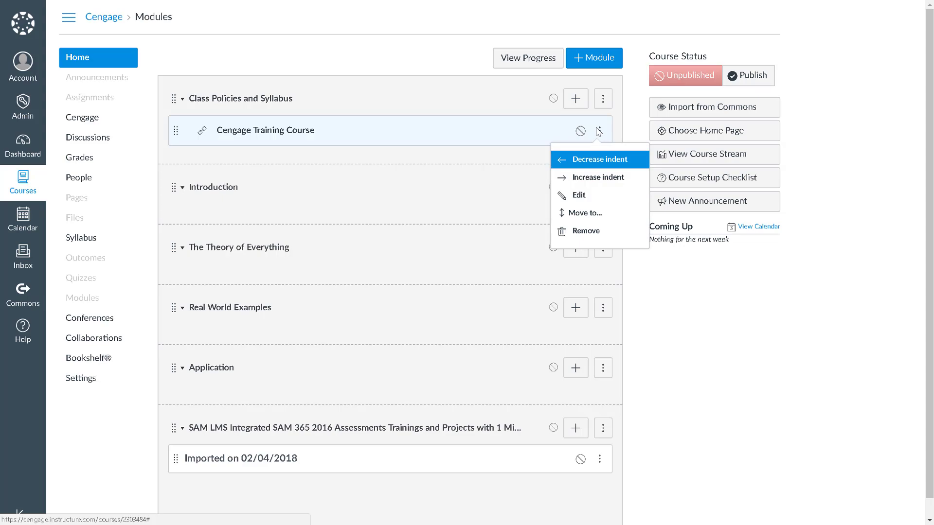
pyautogui.click(583, 194)
pyautogui.write('Register and Access Cengage Resource')
pyautogui.write('ss Cengage Resources')
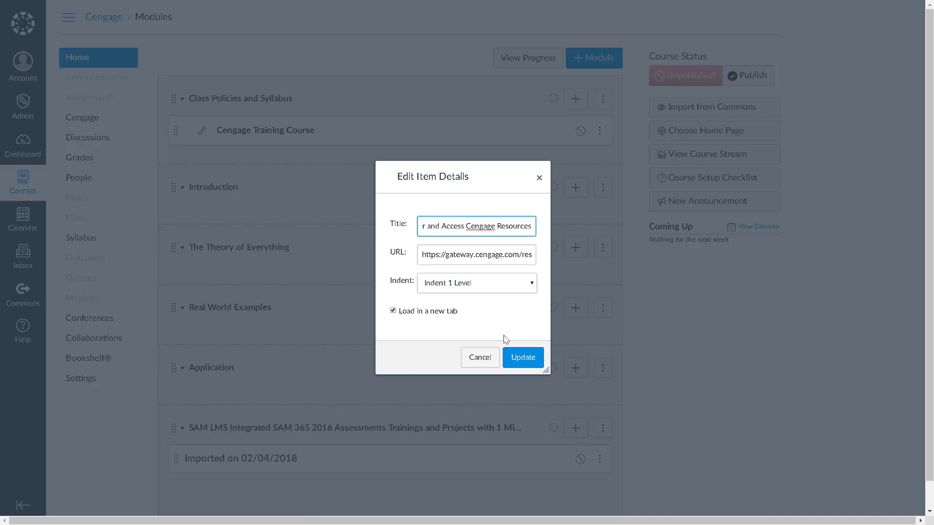
pyautogui.click(515, 357)
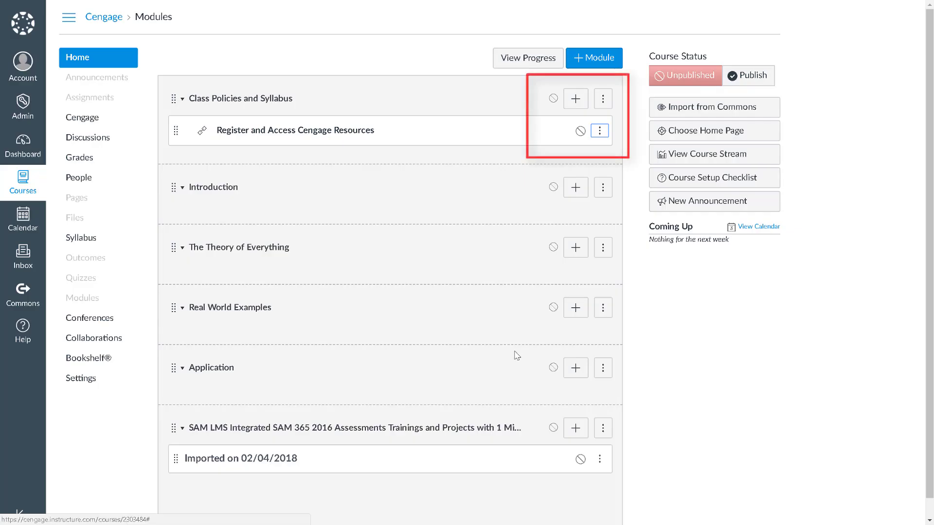
# Publish the Class Policies and Syllabus module and the course, then launch the Cengage link in a new window
pyautogui.click(553, 98)
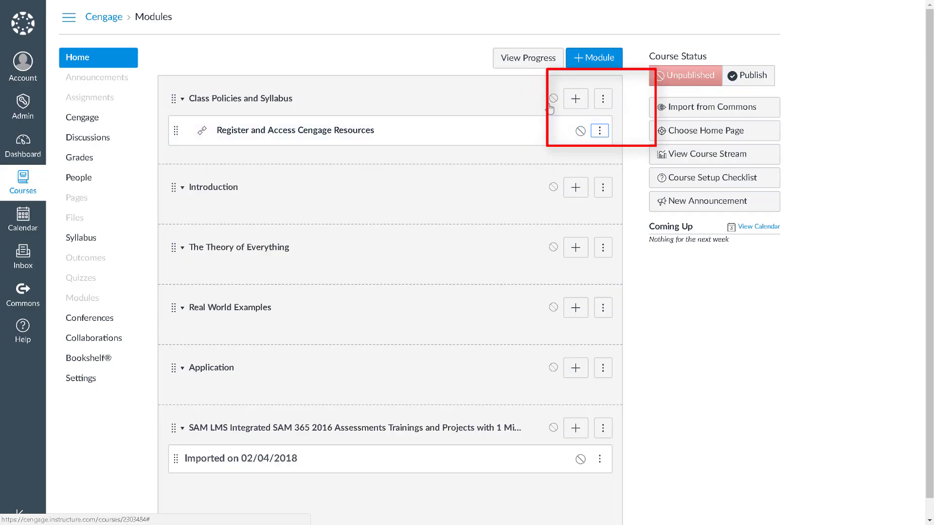
pyautogui.click(739, 82)
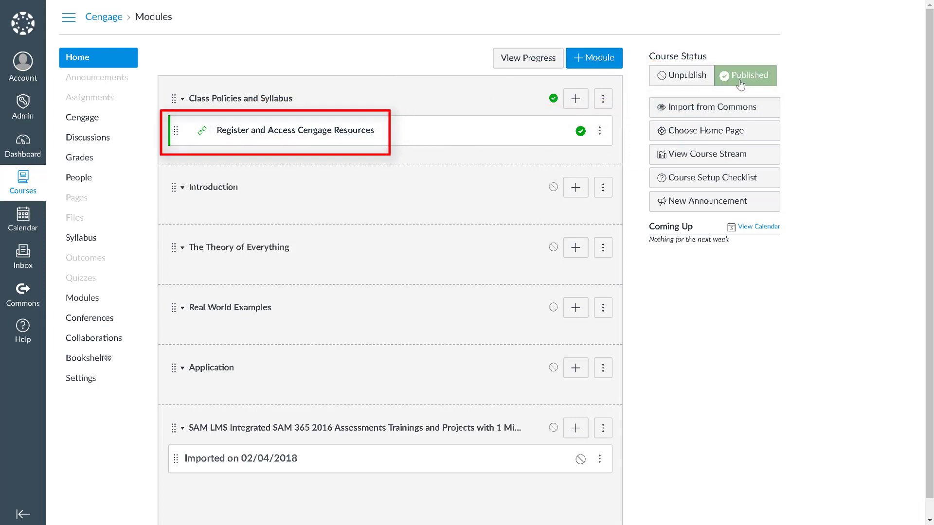
pyautogui.click(361, 130)
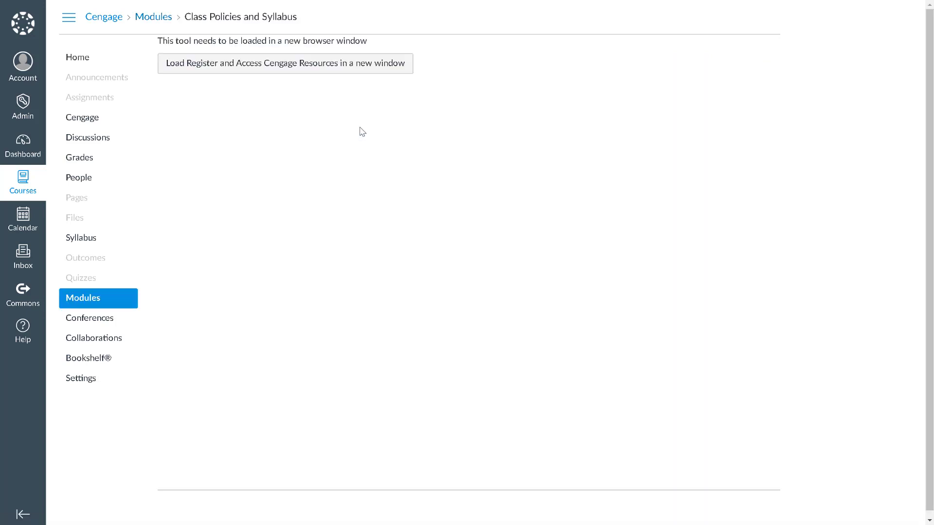
pyautogui.click(335, 69)
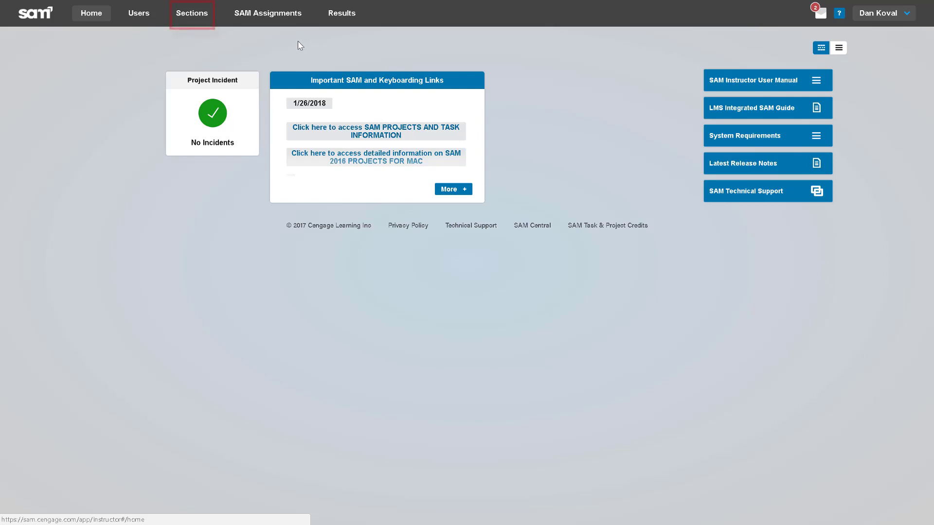
# Open the Cengage Training Course section for editing on its Textbooks page
pyautogui.click(204, 21)
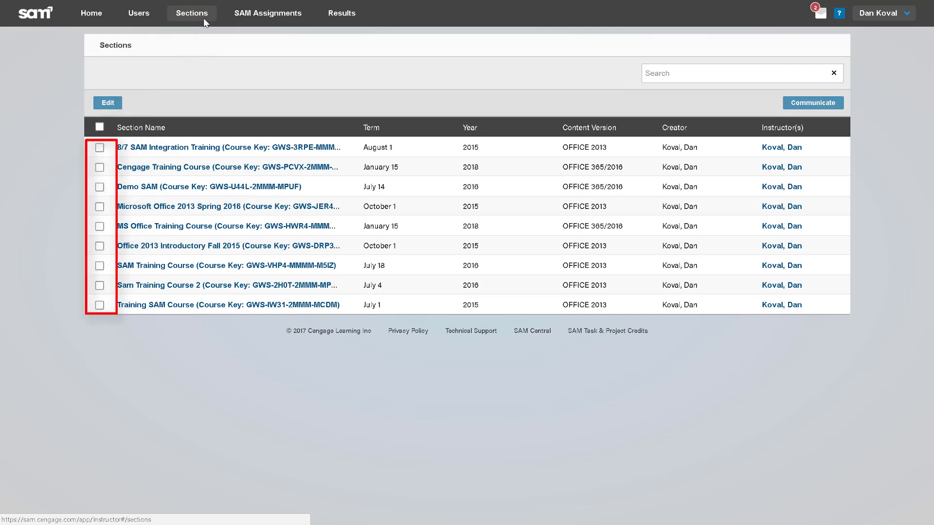
pyautogui.click(99, 168)
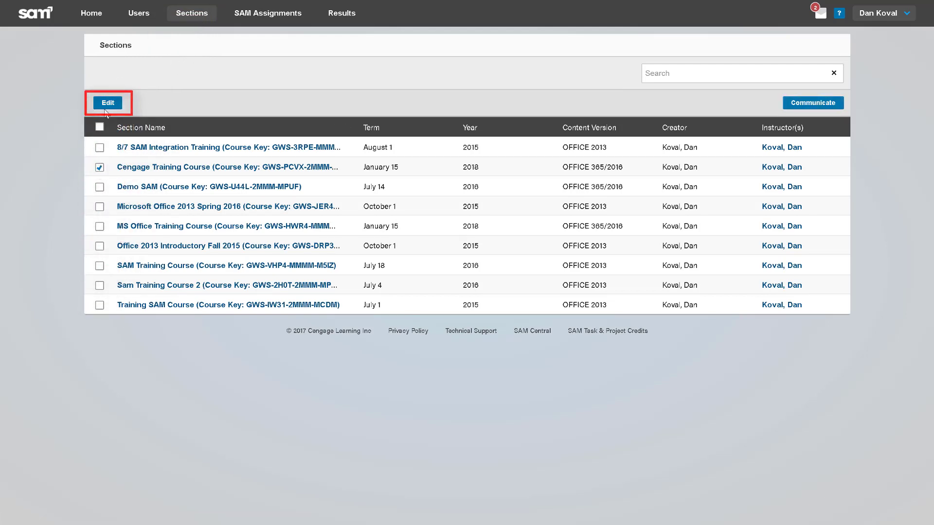
pyautogui.click(106, 103)
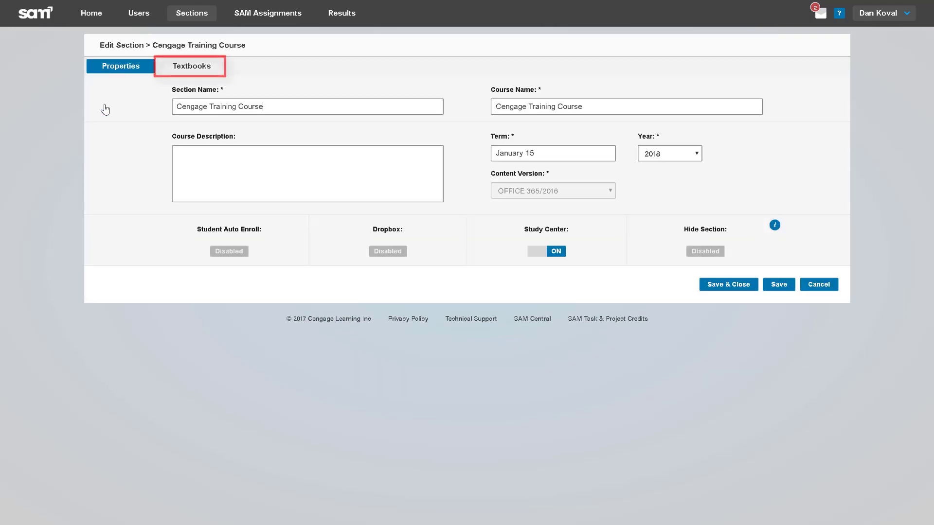
pyautogui.click(183, 66)
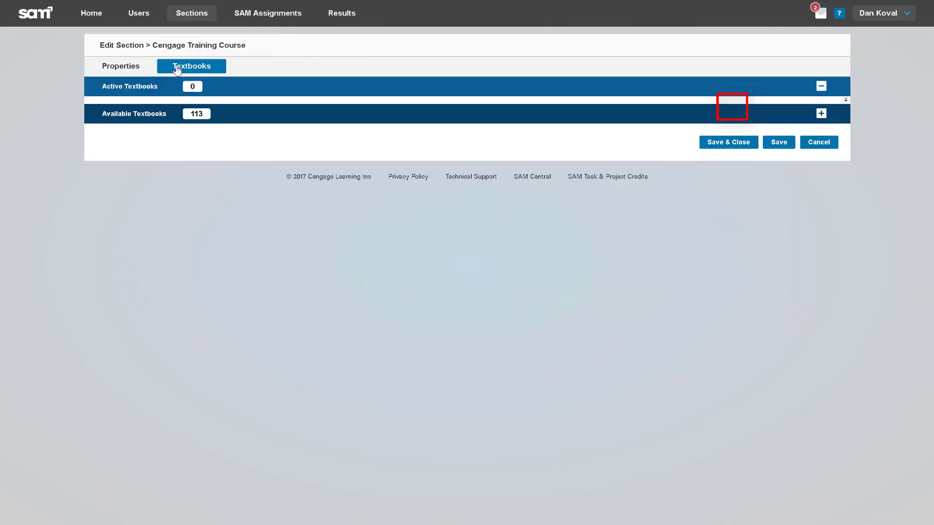
# Search 'Introductory', add Illustrated Microsoft Office 365 & Office 2016 Introductory, and save
pyautogui.click(821, 113)
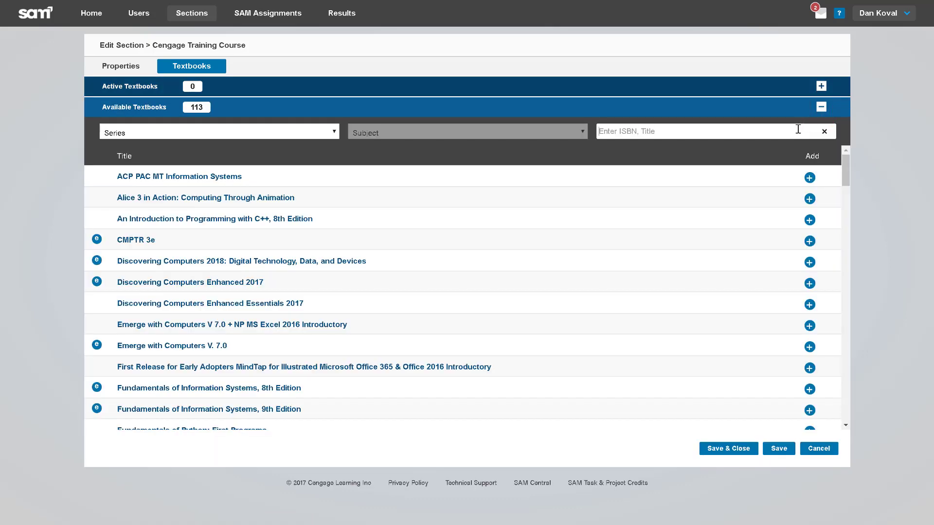
pyautogui.click(797, 129)
pyautogui.write('Introductory')
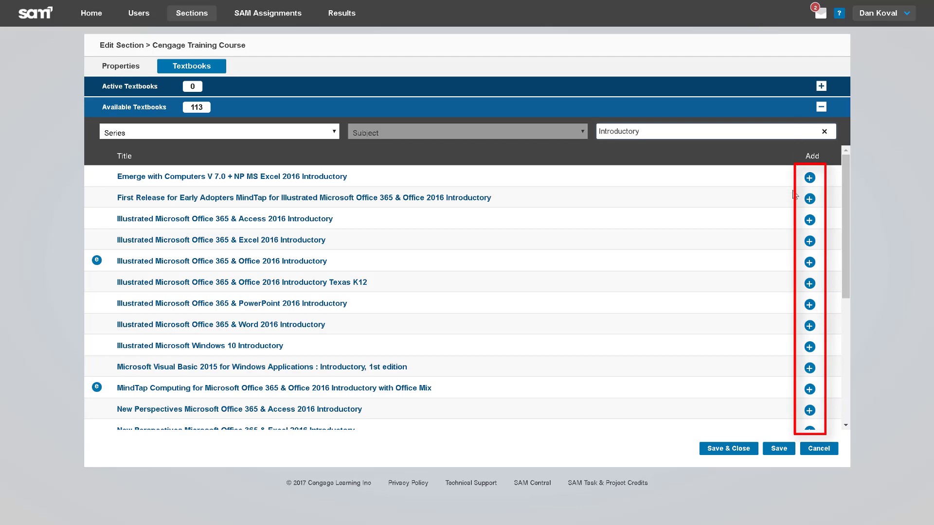
pyautogui.click(809, 262)
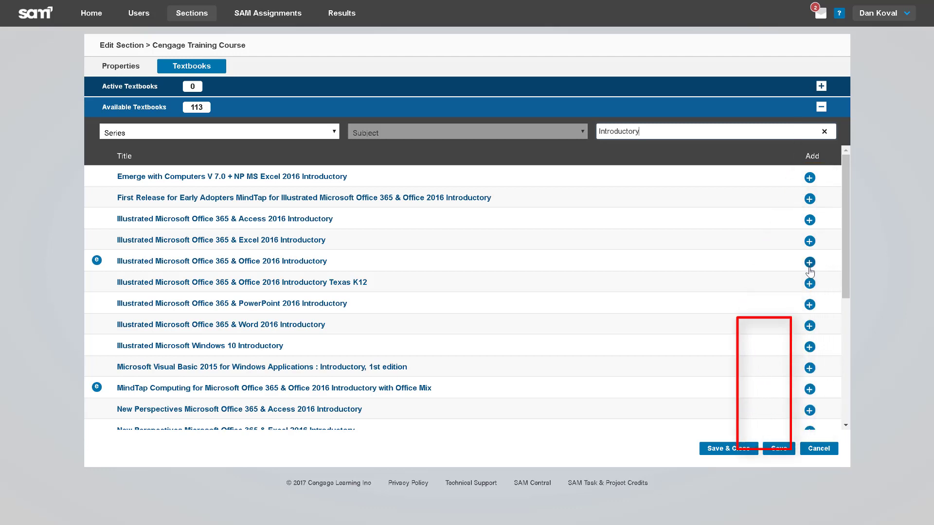
pyautogui.click(753, 450)
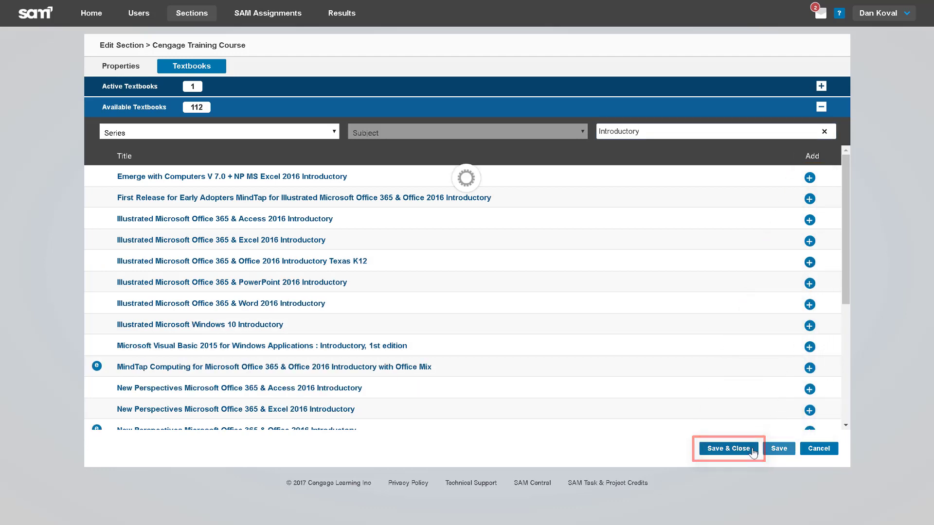